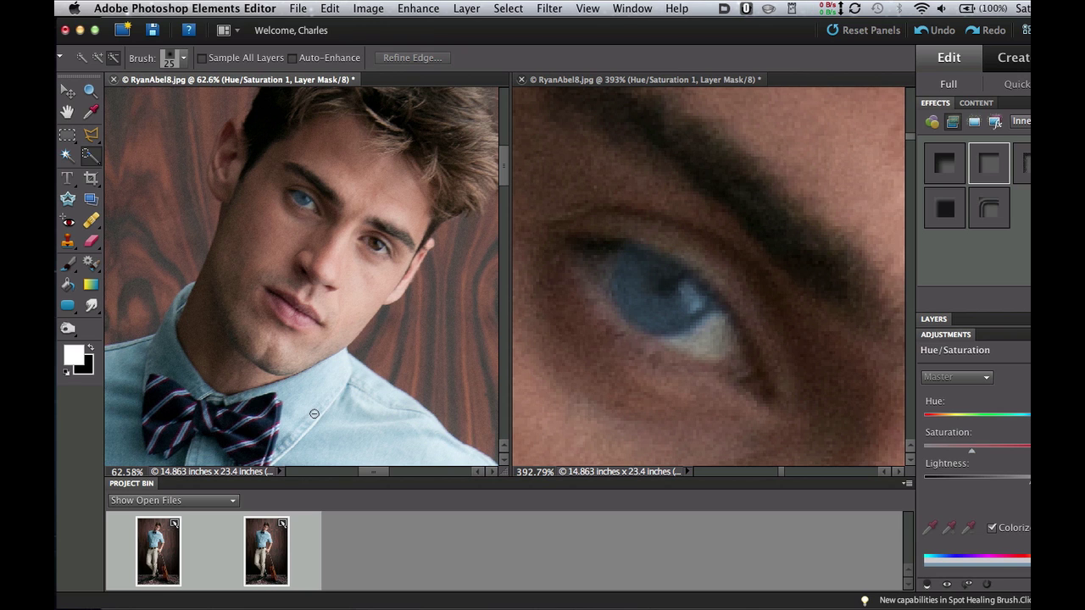
Close both windows of the edited portrait, discarding the changes with Don't Save
{"action": "left_click", "coordinate": [113, 78]}
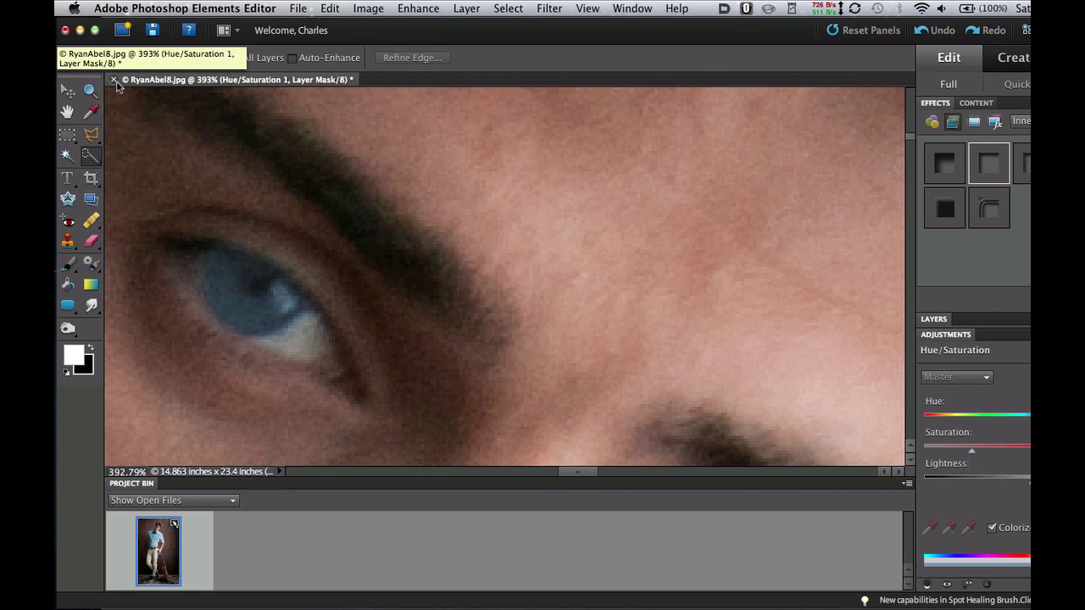
{"action": "left_click", "coordinate": [113, 78]}
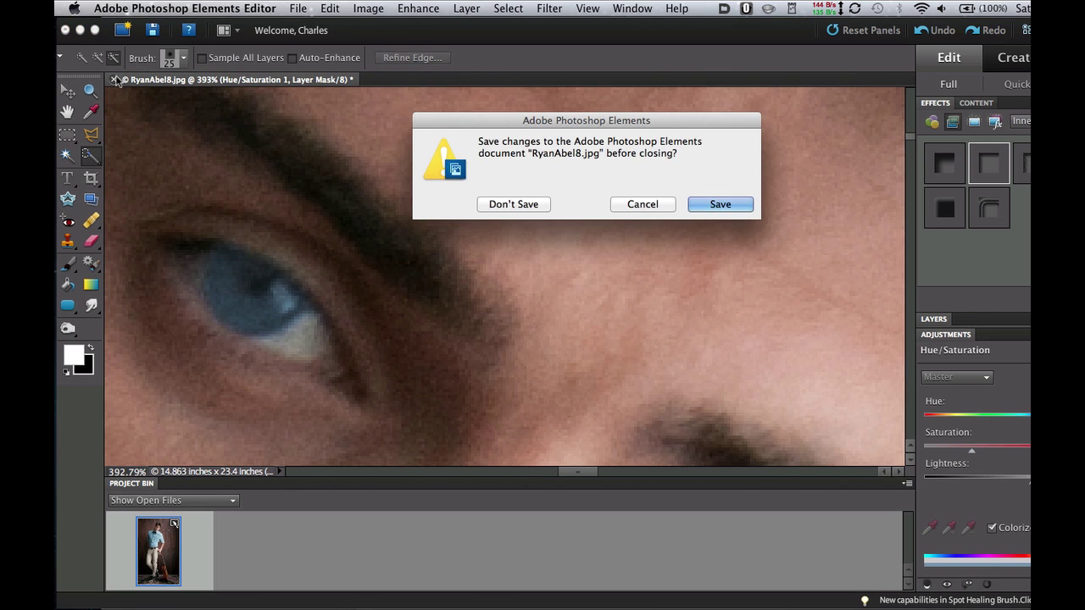
{"action": "left_click", "coordinate": [518, 203]}
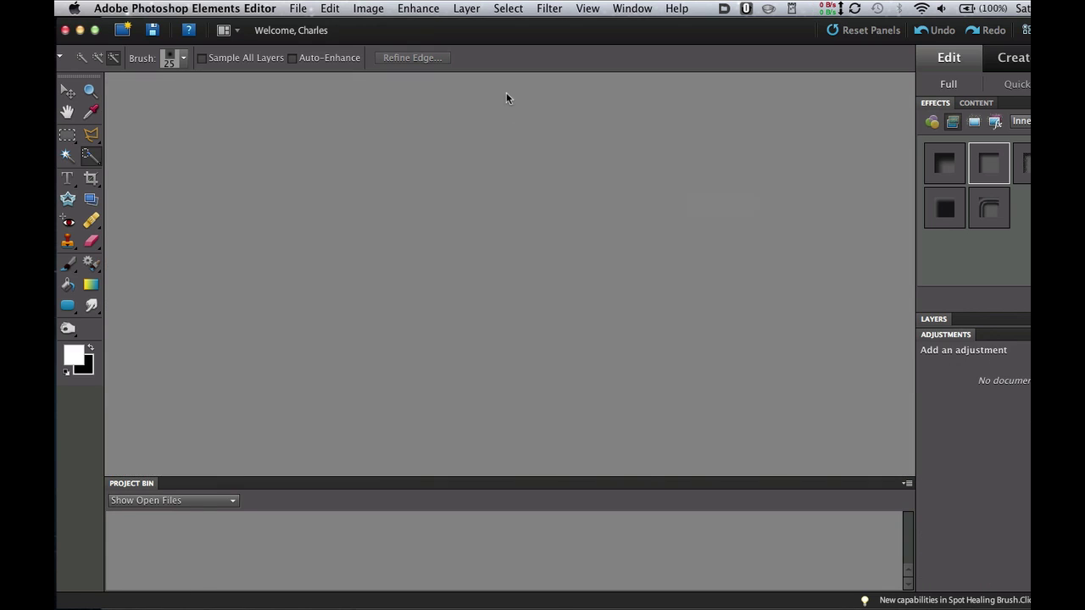
{"action": "left_click", "coordinate": [299, 8]}
{"action": "left_click", "coordinate": [309, 42]}
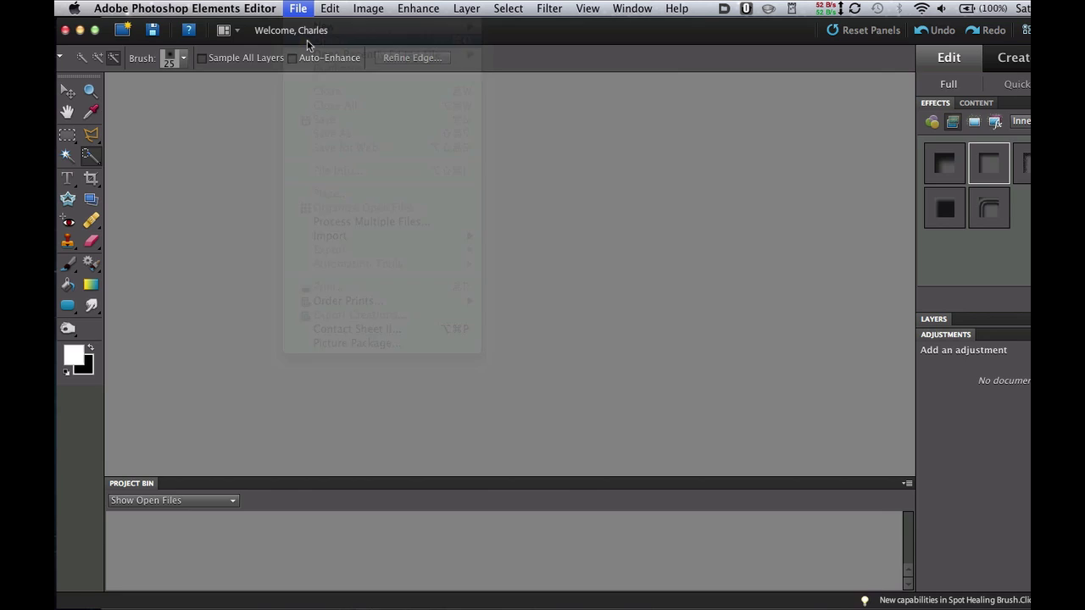
{"action": "double_click", "coordinate": [560, 310]}
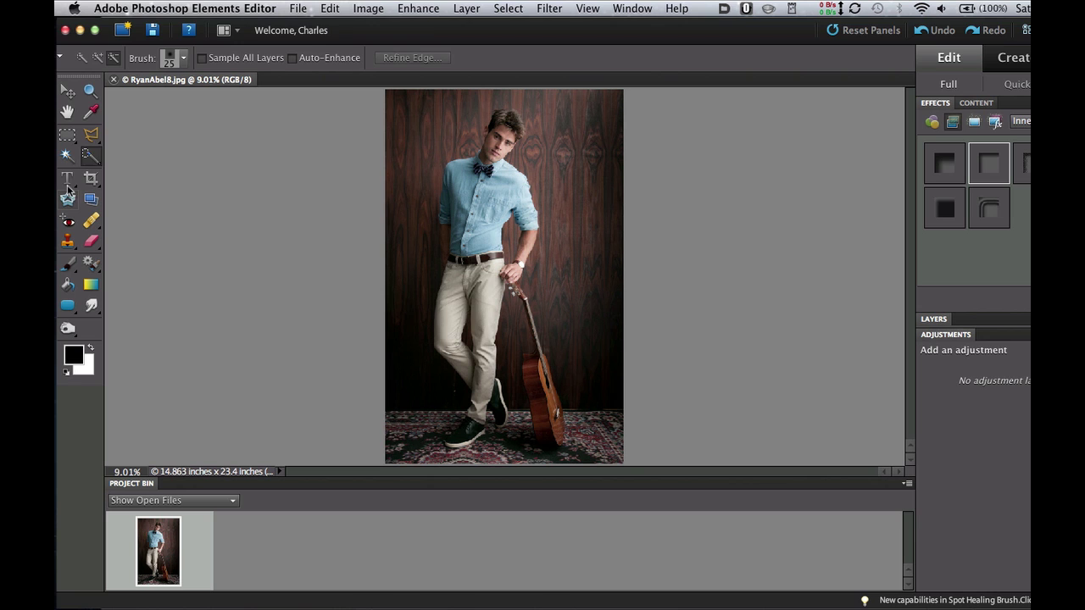
Zoom in with a Zoom tool marquee around the model's head so face and upper body fill the window
{"action": "left_click", "coordinate": [90, 90]}
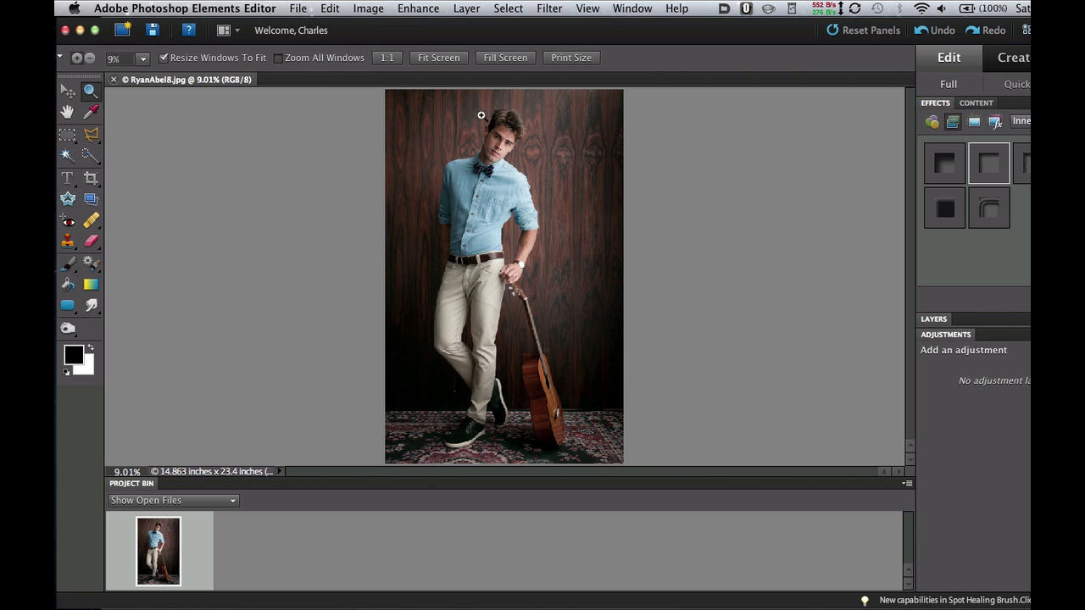
{"action": "left_click_drag", "start_coordinate": [463, 102], "coordinate": [536, 176]}
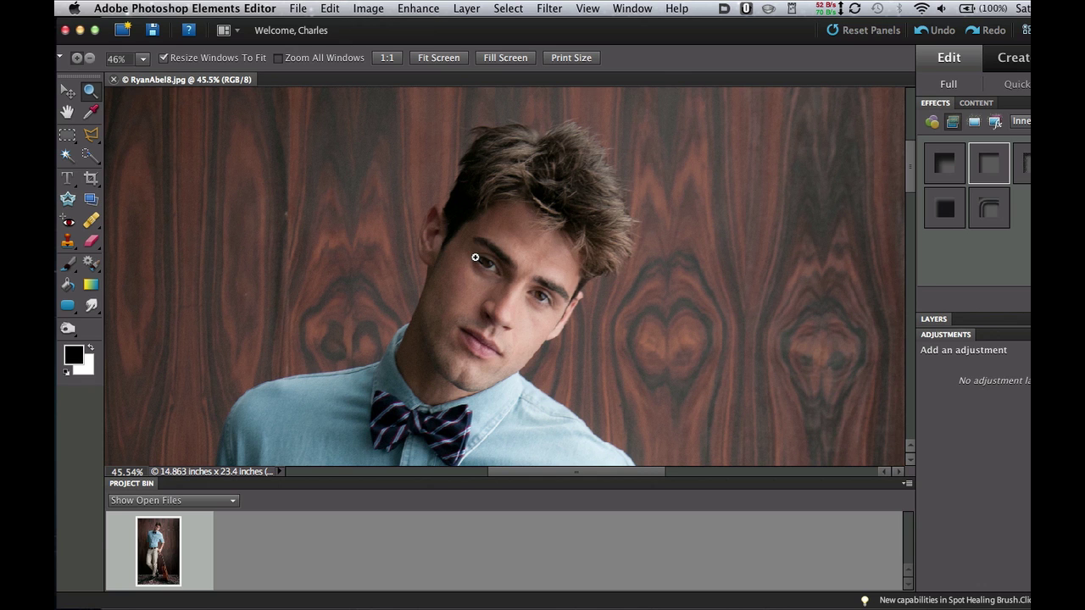
{"action": "scroll", "coordinate": [476, 257], "scroll_direction": "down", "scroll_amount": 4}
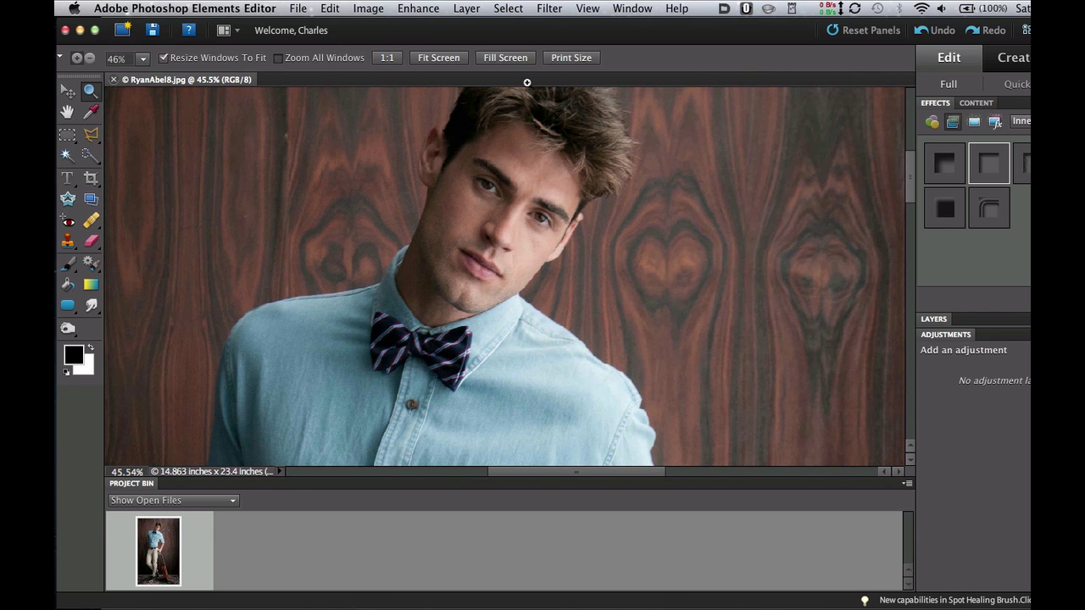
{"action": "left_click", "coordinate": [594, 8]}
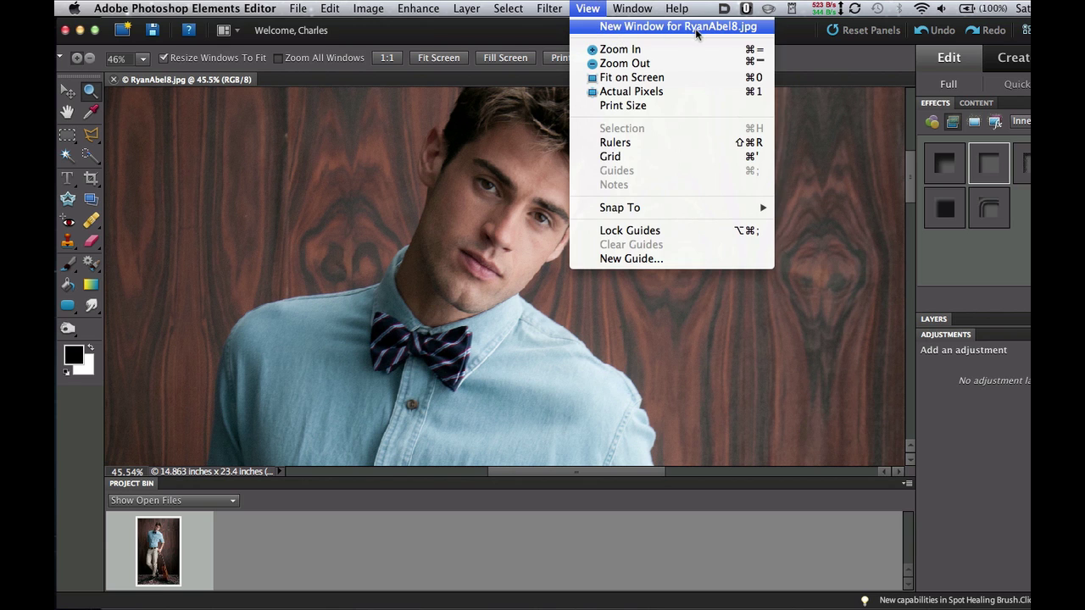
{"action": "left_click", "coordinate": [664, 28]}
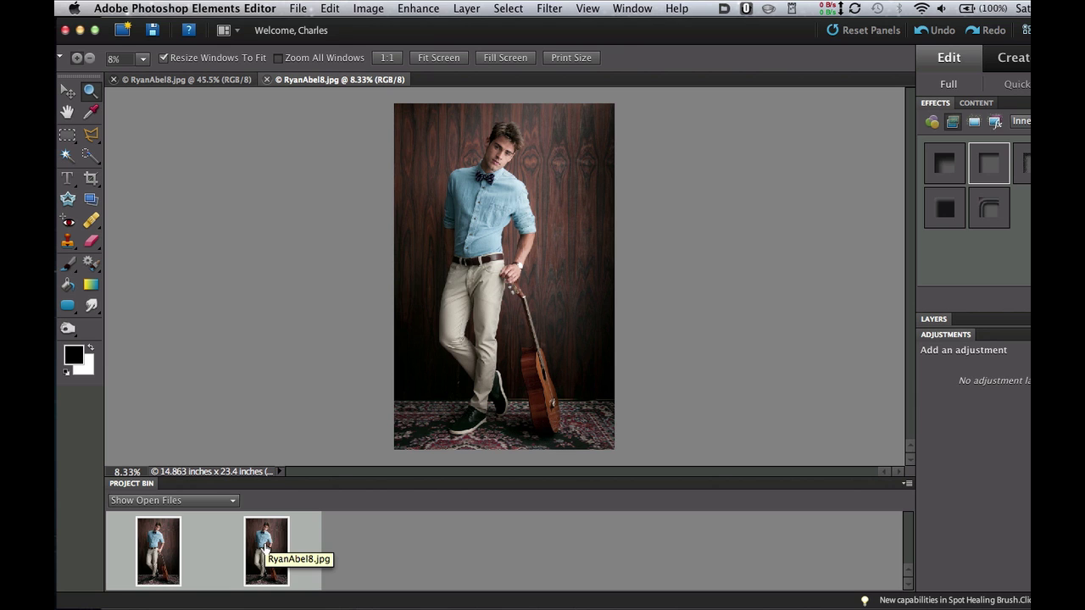
{"action": "left_click", "coordinate": [636, 7]}
{"action": "mouse_move", "coordinate": [641, 28]}
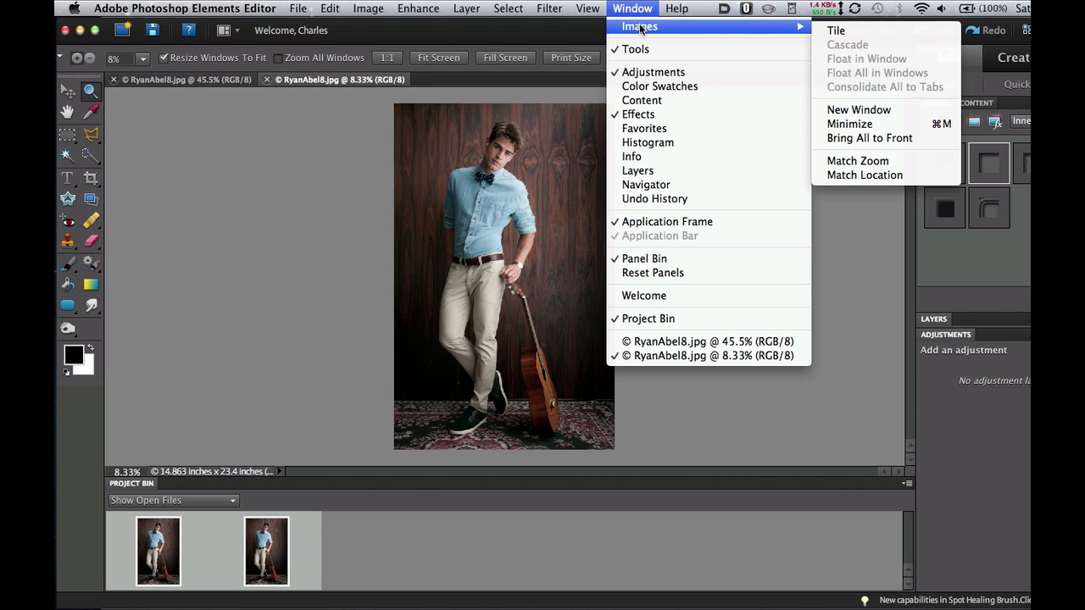
{"action": "left_click", "coordinate": [844, 31]}
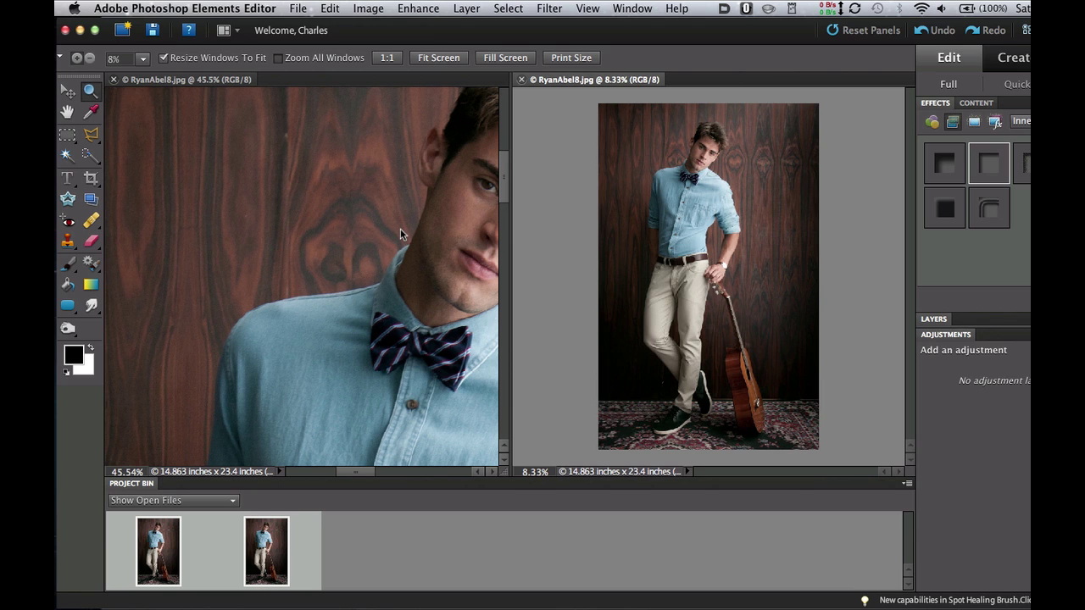
Pan the face into the left window and zoom the right window in close on one eye
{"action": "left_click", "coordinate": [216, 82]}
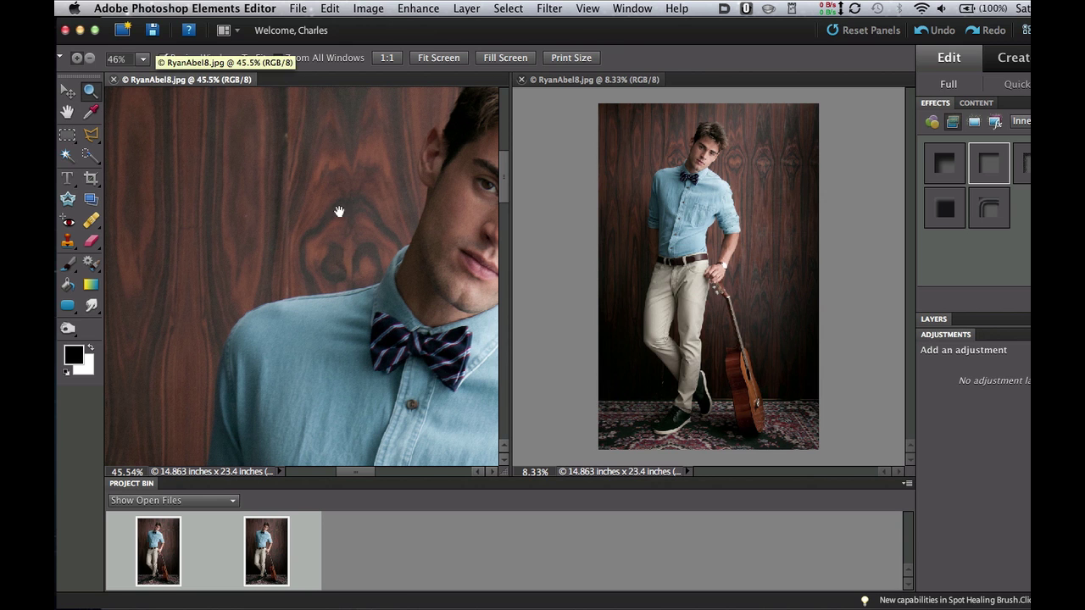
{"action": "left_click_drag", "start_coordinate": [339, 211], "coordinate": [172, 257]}
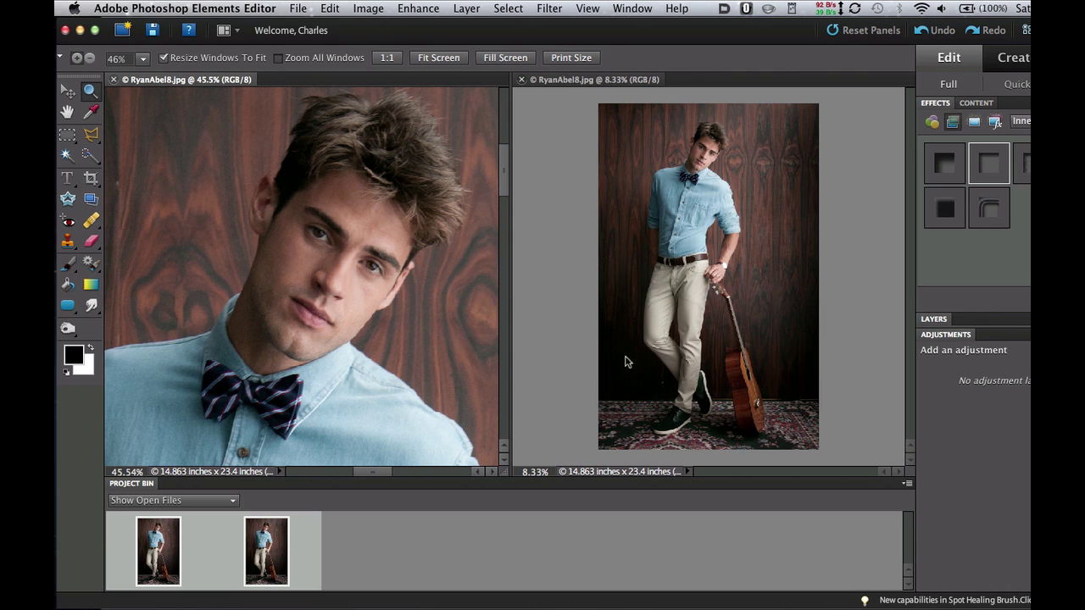
{"action": "left_click", "coordinate": [575, 80]}
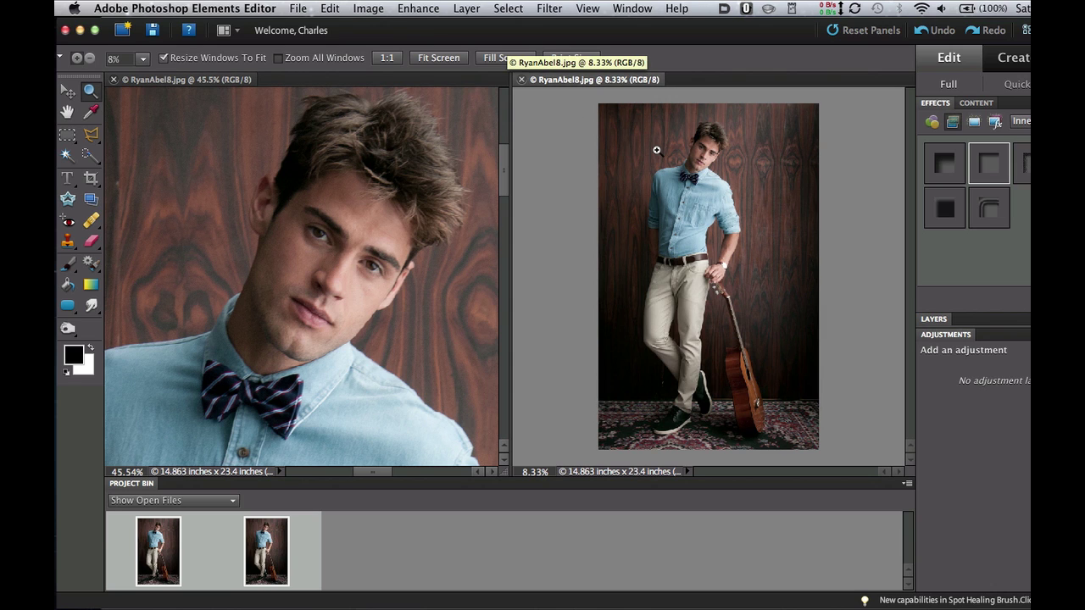
{"action": "left_click_drag", "start_coordinate": [691, 136], "coordinate": [712, 159]}
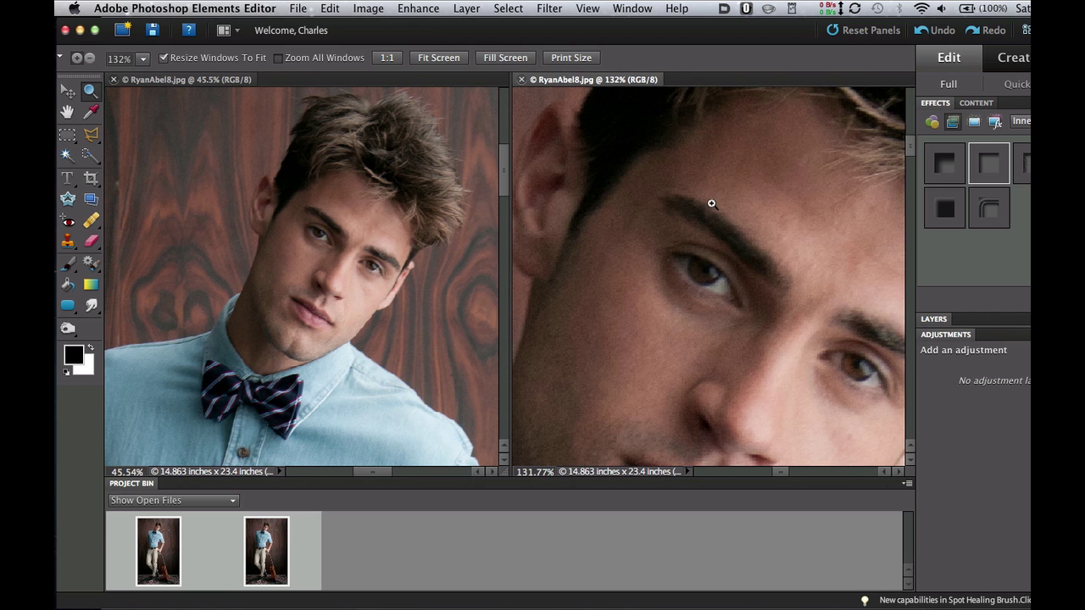
{"action": "left_click_drag", "start_coordinate": [628, 203], "coordinate": [770, 327]}
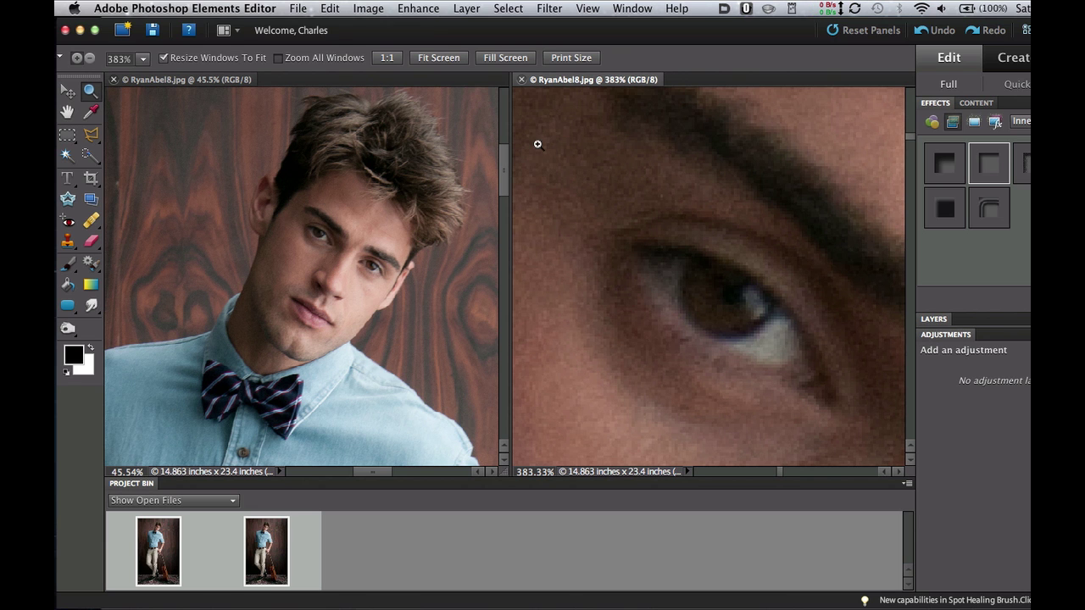
Expand the Layers panel and switch to the Quick Selection brush
{"action": "left_click", "coordinate": [935, 319]}
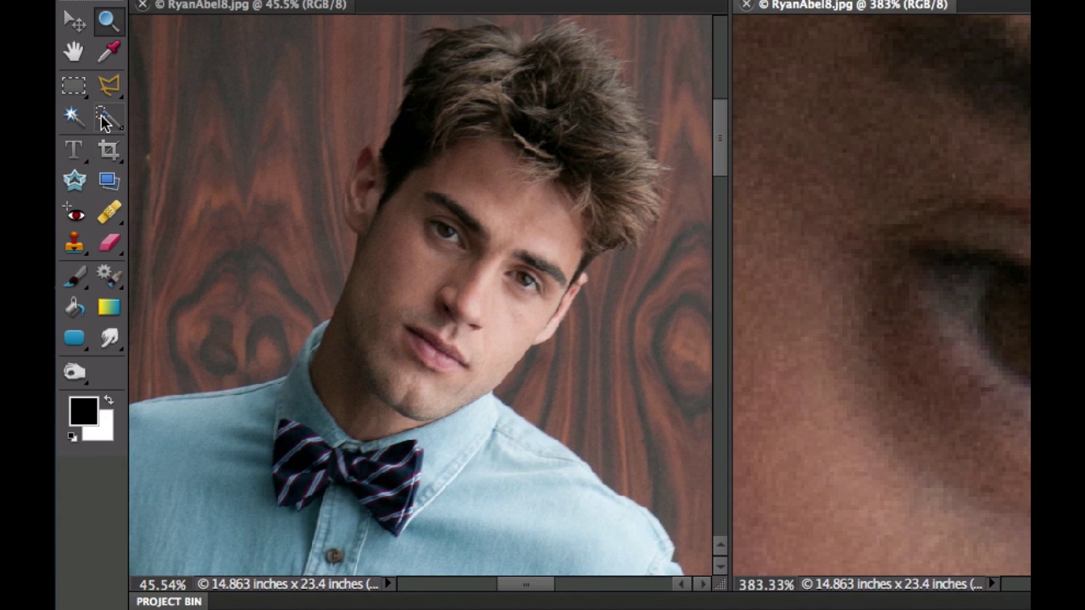
{"action": "left_click", "coordinate": [104, 119]}
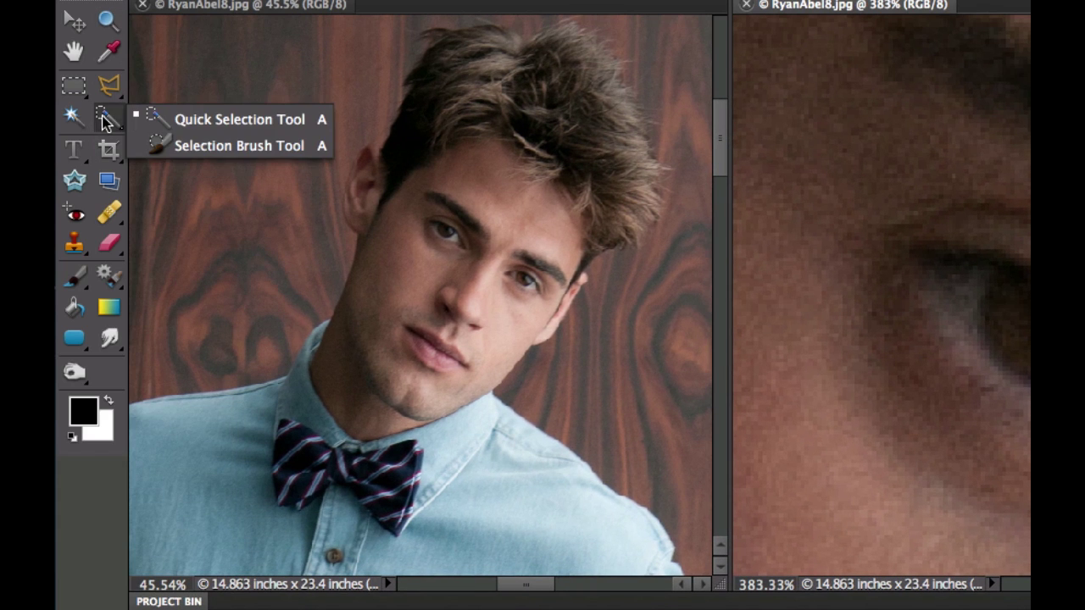
{"action": "left_click", "coordinate": [173, 119]}
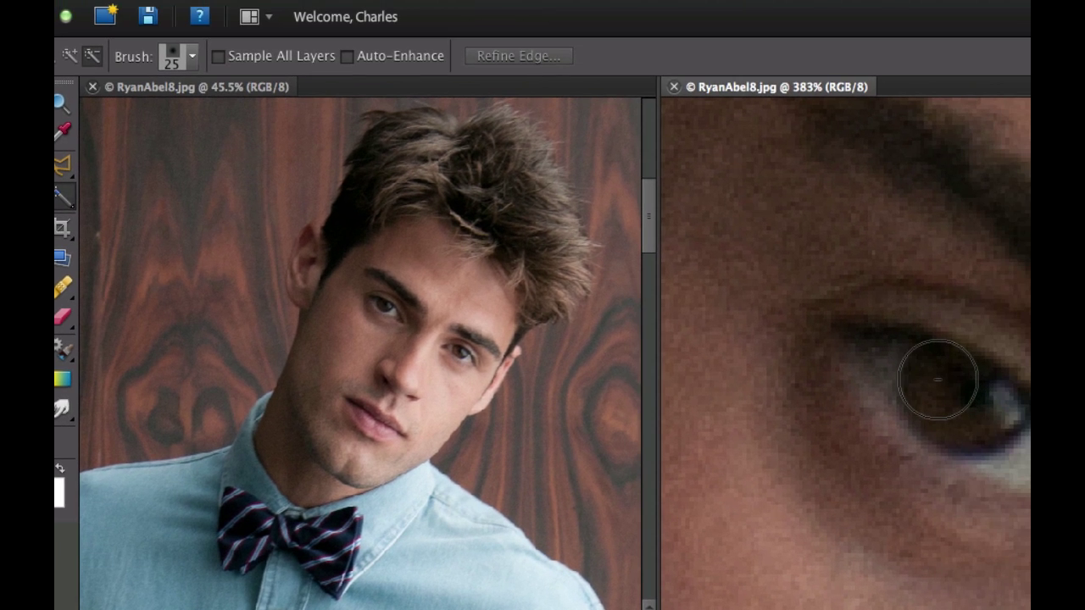
Paint a selection over the iris, adding to it, then trim the eyelid off its top edge
{"action": "left_click", "coordinate": [938, 381]}
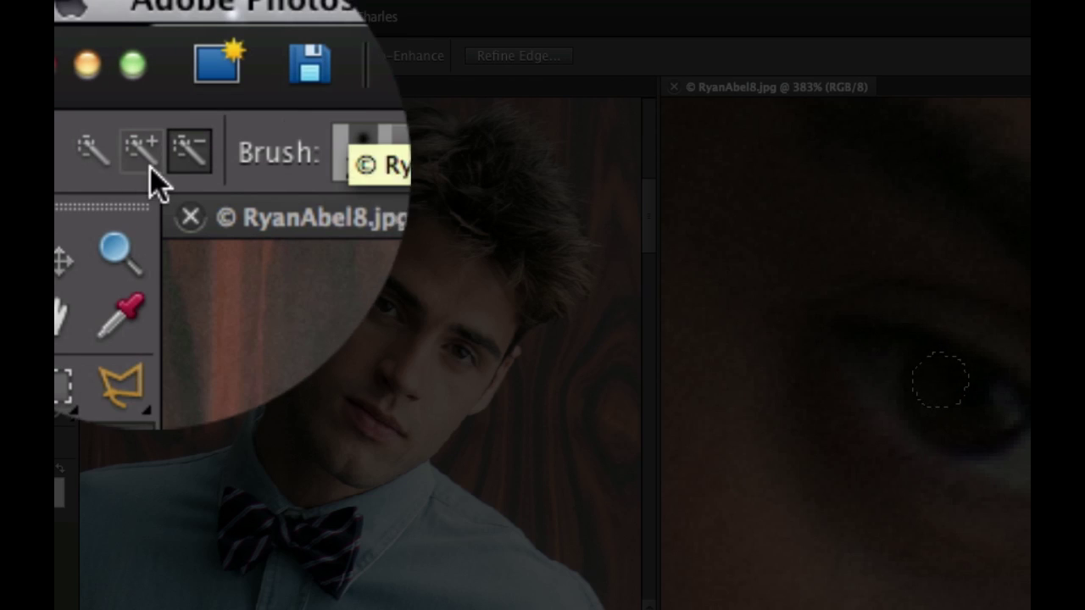
{"action": "left_click", "coordinate": [136, 153]}
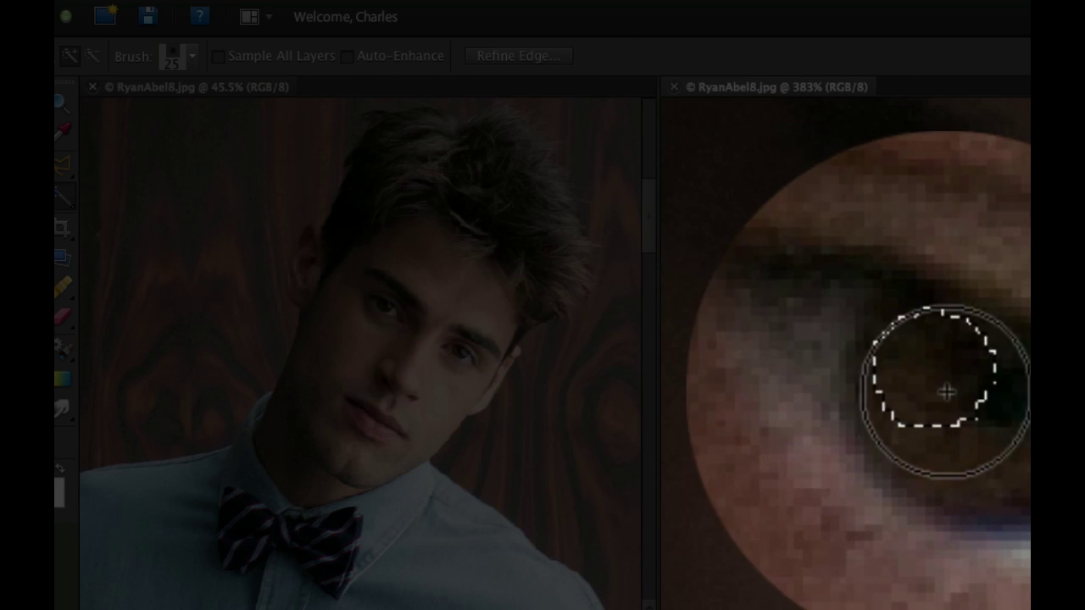
{"action": "mouse_move", "coordinate": [946, 392]}
{"action": "left_mouse_down"}
{"action": "mouse_move", "coordinate": [944, 381]}
{"action": "mouse_move", "coordinate": [981, 412]}
{"action": "mouse_move", "coordinate": [968, 399]}
{"action": "left_mouse_up"}
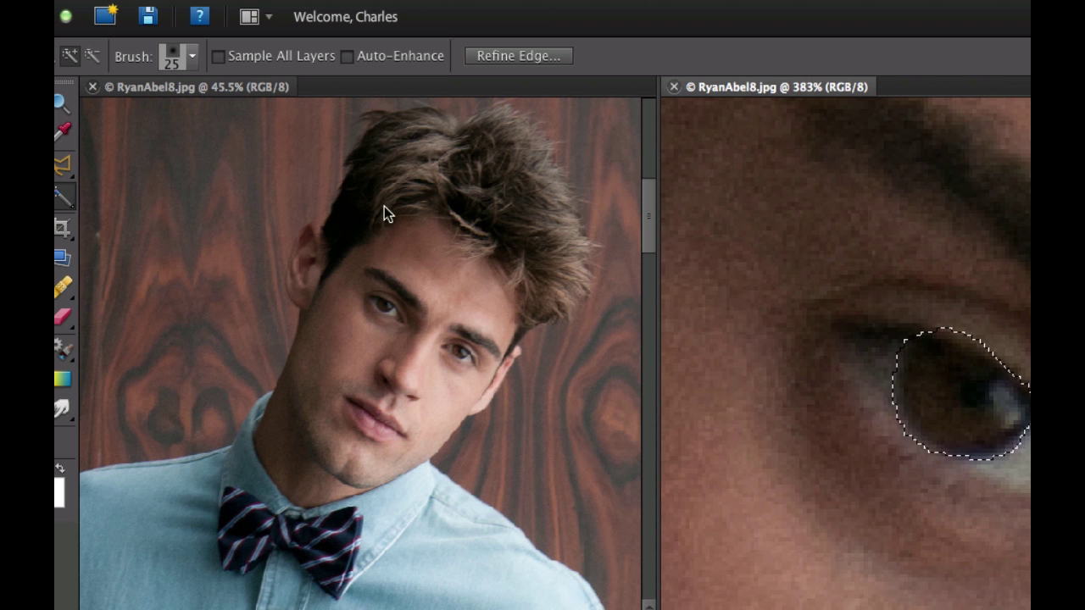
{"action": "left_click", "coordinate": [91, 58]}
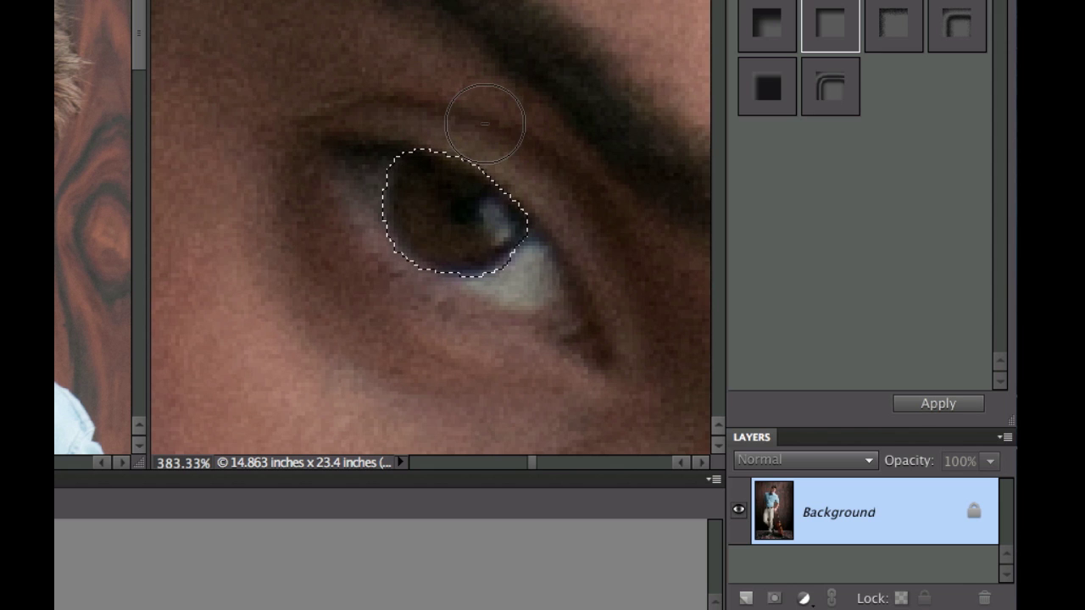
{"action": "left_click", "coordinate": [491, 125]}
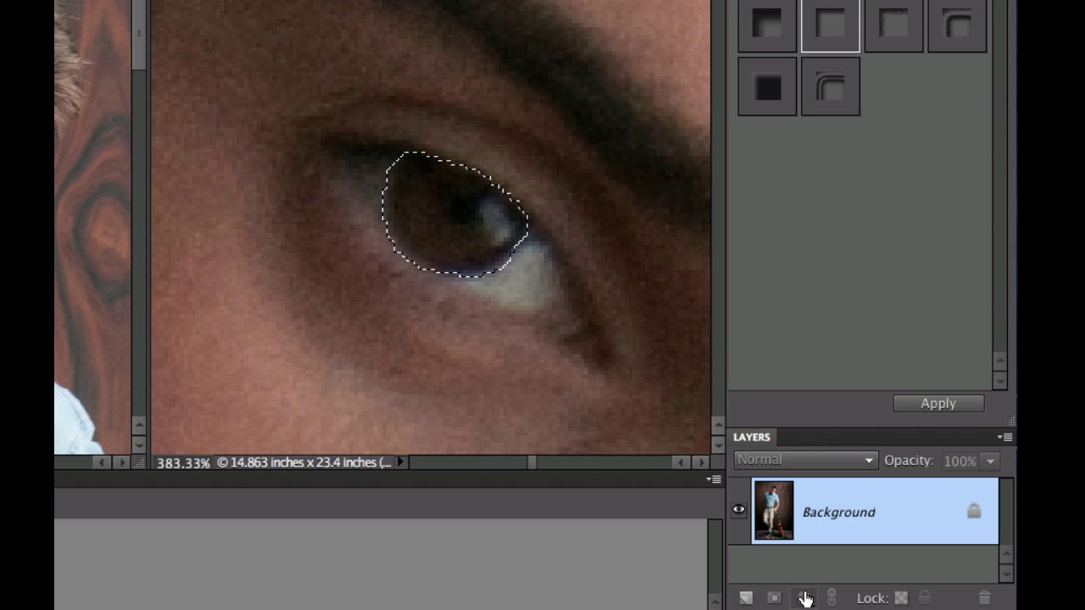
Add a colorized Hue/Saturation layer at Hue 224, Saturation 25, Lightness +11 to tint the iris blue
{"action": "left_click", "coordinate": [803, 598]}
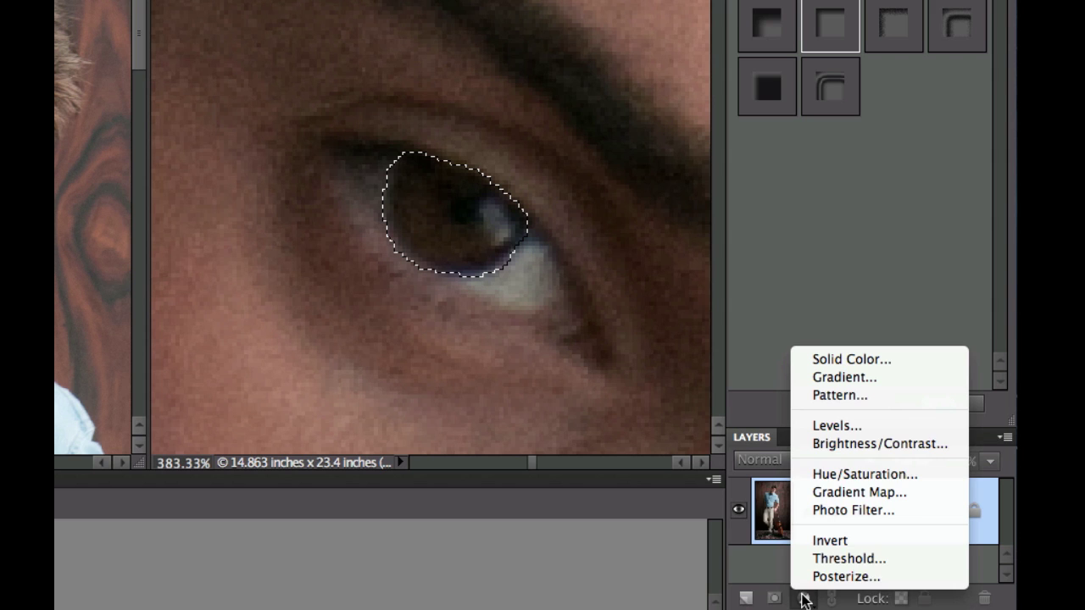
{"action": "left_click", "coordinate": [845, 478]}
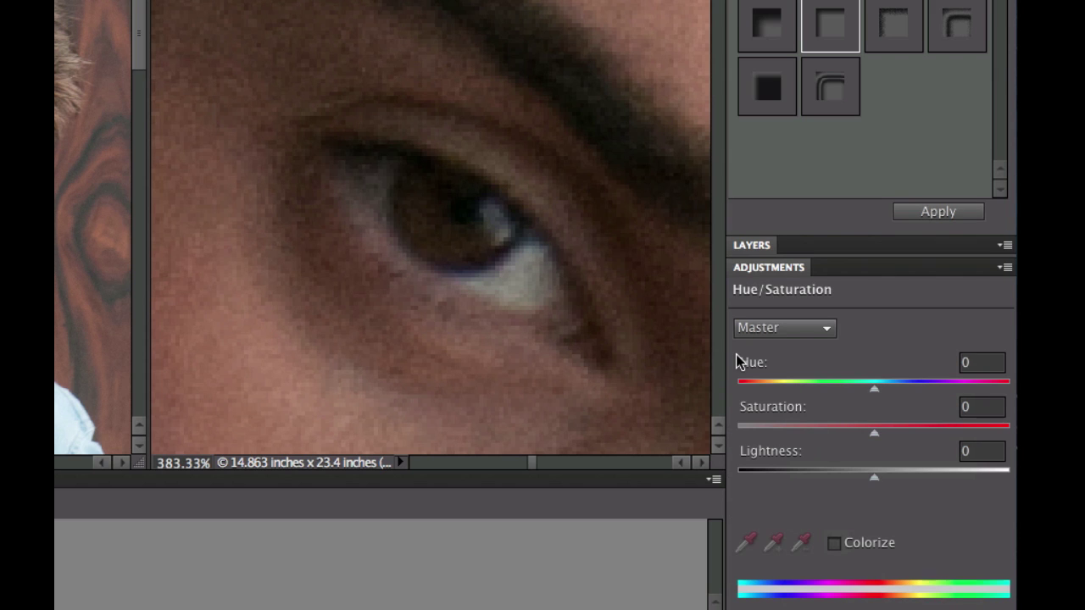
{"action": "left_click", "coordinate": [835, 543]}
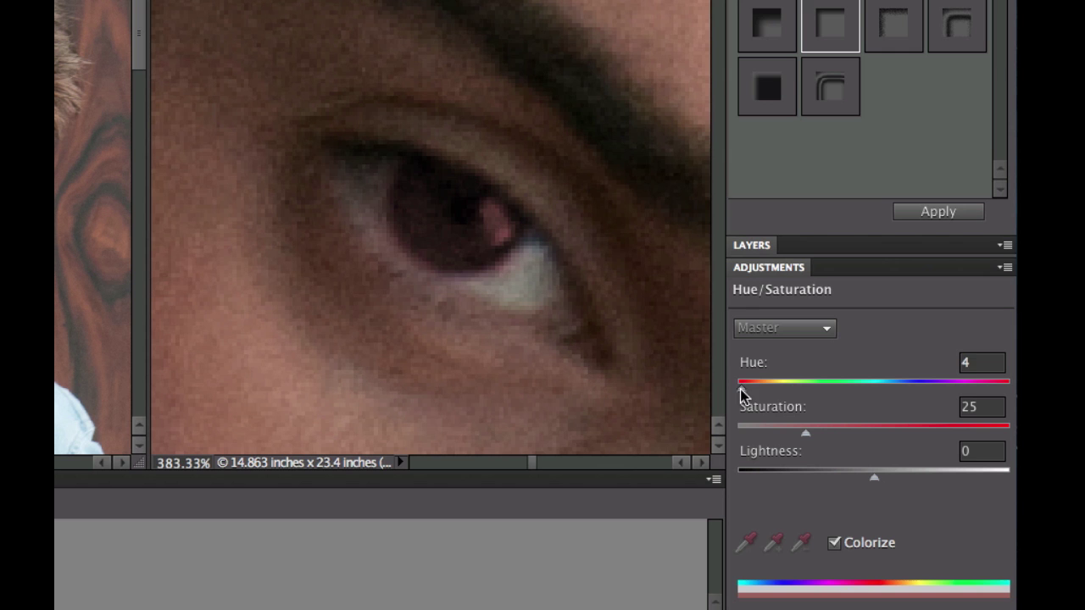
{"action": "left_click_drag", "start_coordinate": [740, 390], "coordinate": [906, 401]}
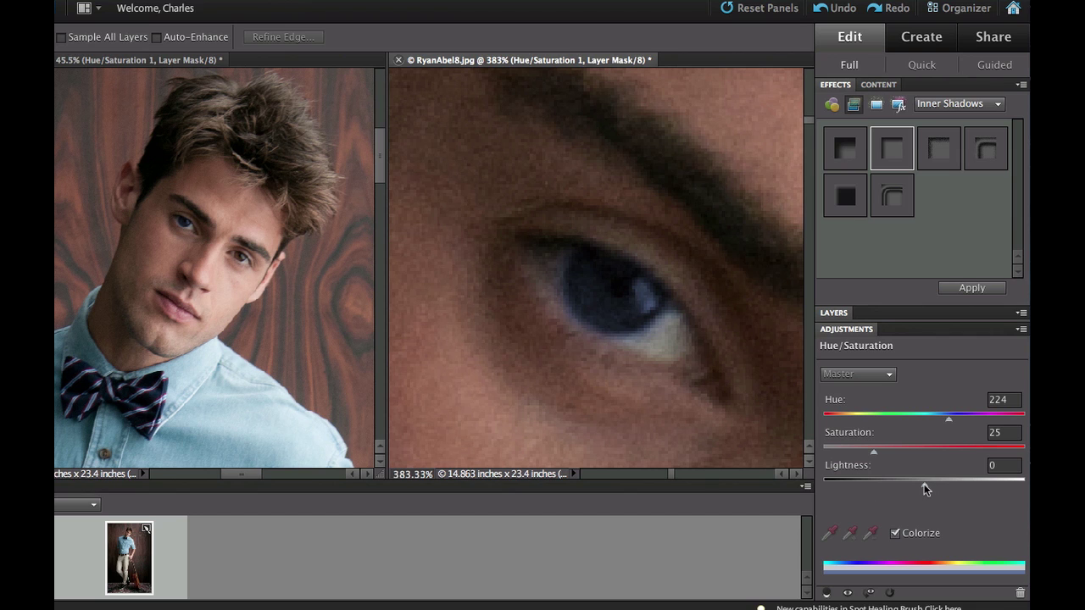
{"action": "left_click_drag", "start_coordinate": [924, 484], "coordinate": [933, 486]}
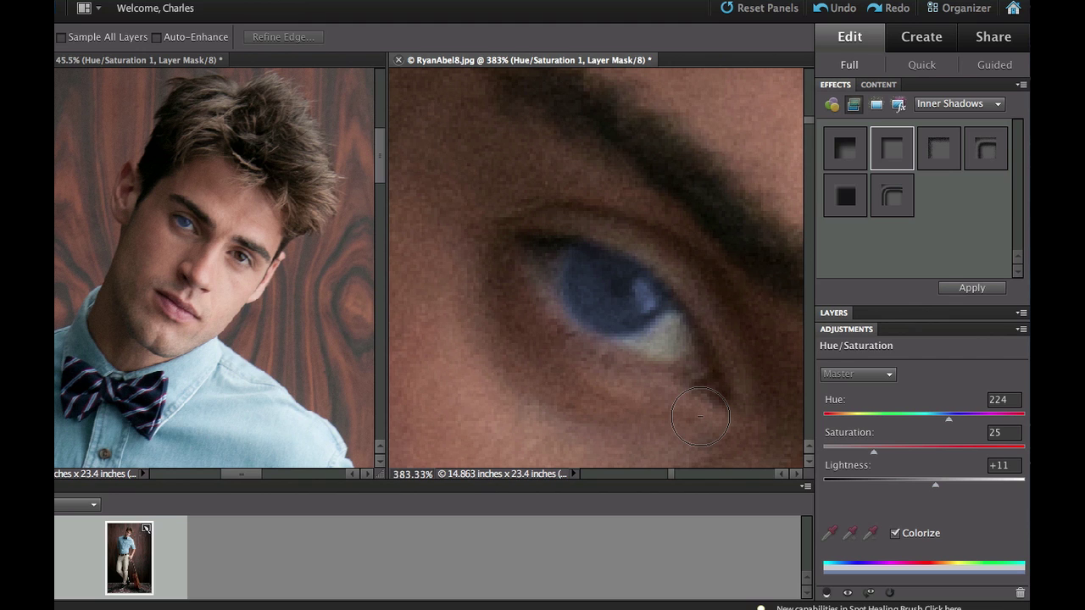
{"action": "key", "text": "ctrl+z"}
Pan the close-up to center the second brown eye and select the Background layer
{"action": "left_click_drag", "start_coordinate": [617, 245], "coordinate": [475, 155]}
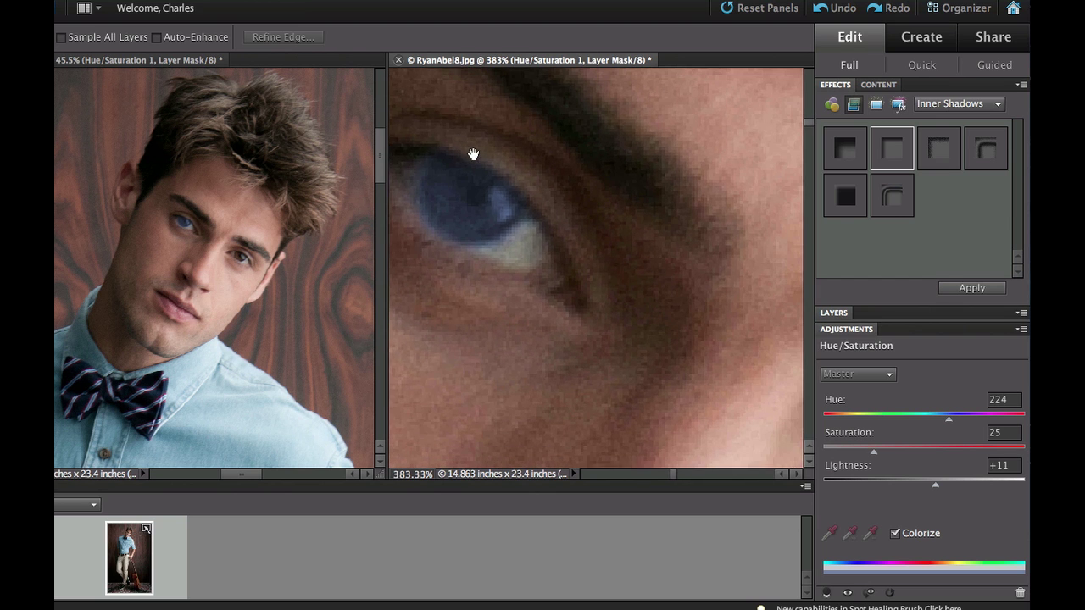
{"action": "left_click_drag", "start_coordinate": [639, 300], "coordinate": [519, 197]}
{"action": "left_click_drag", "start_coordinate": [647, 288], "coordinate": [533, 218]}
{"action": "left_click_drag", "start_coordinate": [584, 267], "coordinate": [519, 217]}
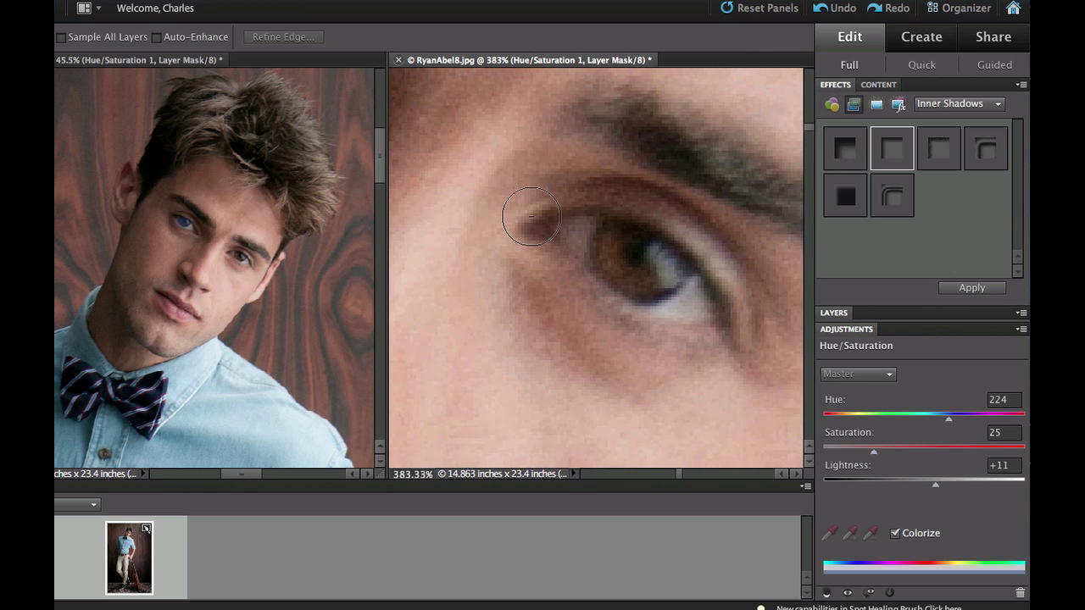
{"action": "left_click", "coordinate": [834, 315]}
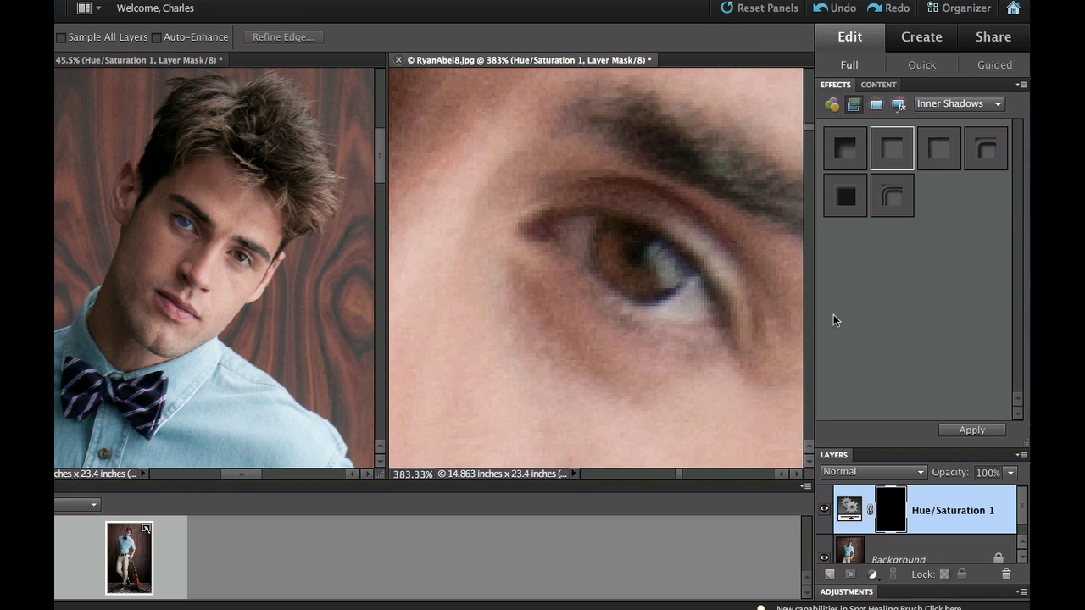
{"action": "left_click", "coordinate": [871, 546]}
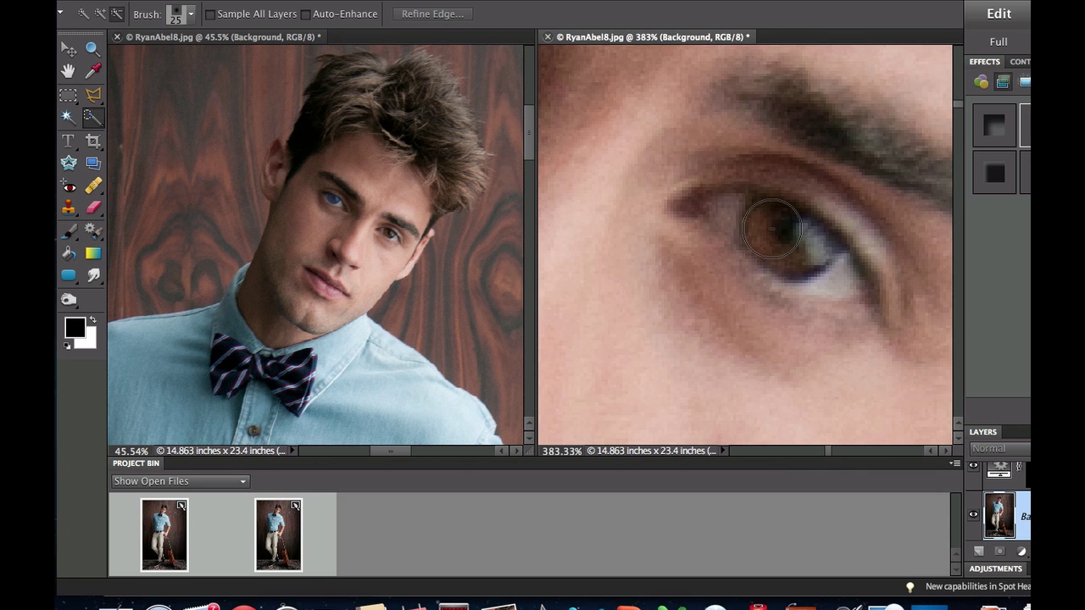
Paint a selection over the second iris and remove the brow and upper-lid areas
{"action": "mouse_move", "coordinate": [771, 229]}
{"action": "left_mouse_down"}
{"action": "mouse_move", "coordinate": [788, 237]}
{"action": "mouse_move", "coordinate": [763, 258]}
{"action": "mouse_move", "coordinate": [788, 225]}
{"action": "mouse_move", "coordinate": [743, 207]}
{"action": "left_mouse_up"}
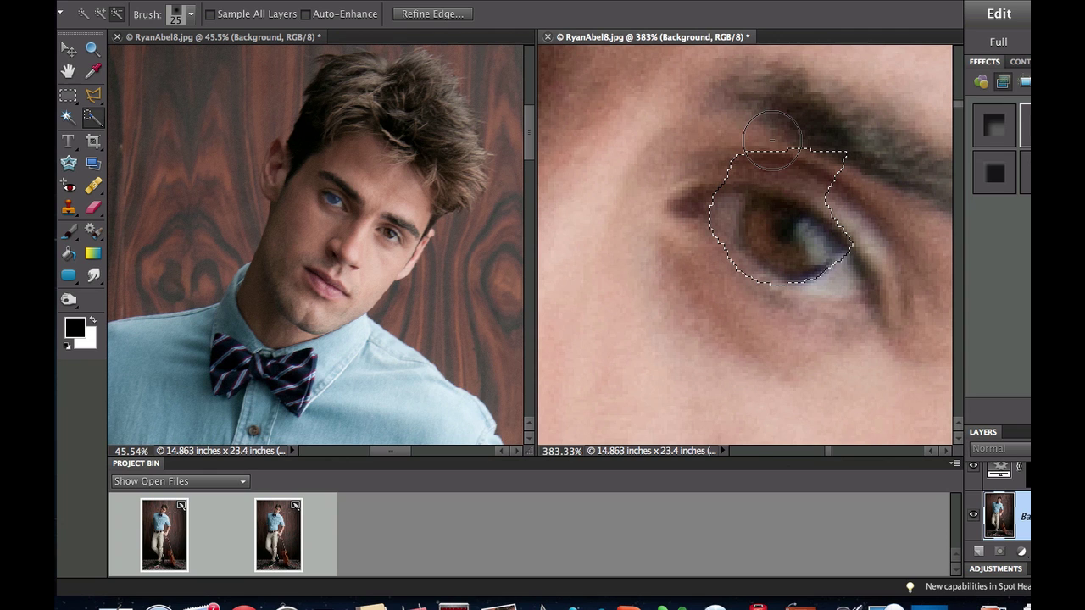
{"action": "mouse_move", "coordinate": [770, 141]}
{"action": "left_mouse_down"}
{"action": "mouse_move", "coordinate": [826, 181]}
{"action": "mouse_move", "coordinate": [814, 165]}
{"action": "left_mouse_up"}
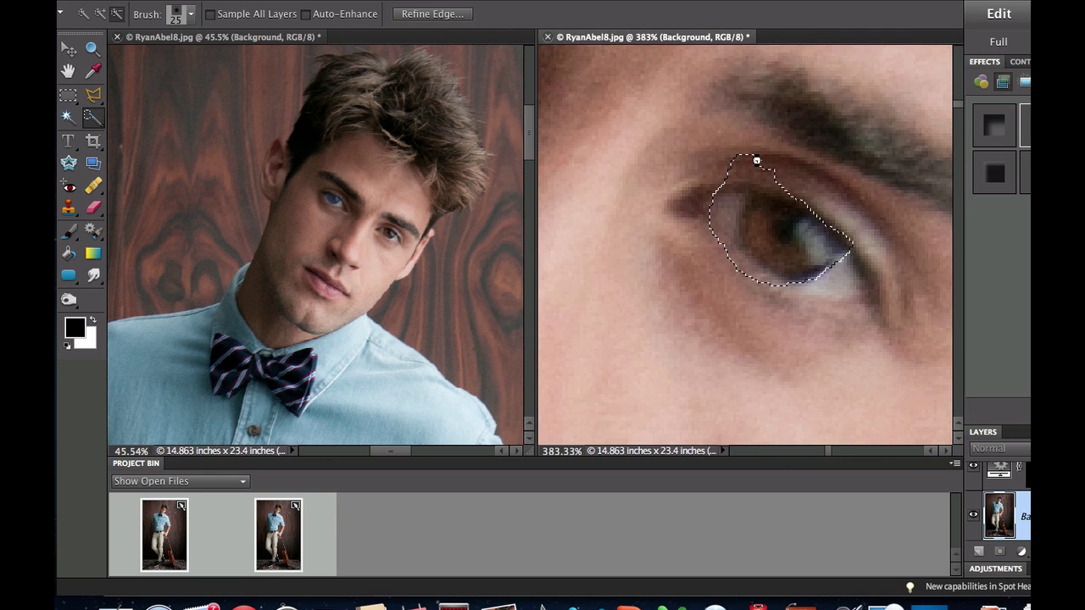
{"action": "left_click", "coordinate": [758, 162]}
{"action": "left_click", "coordinate": [717, 184]}
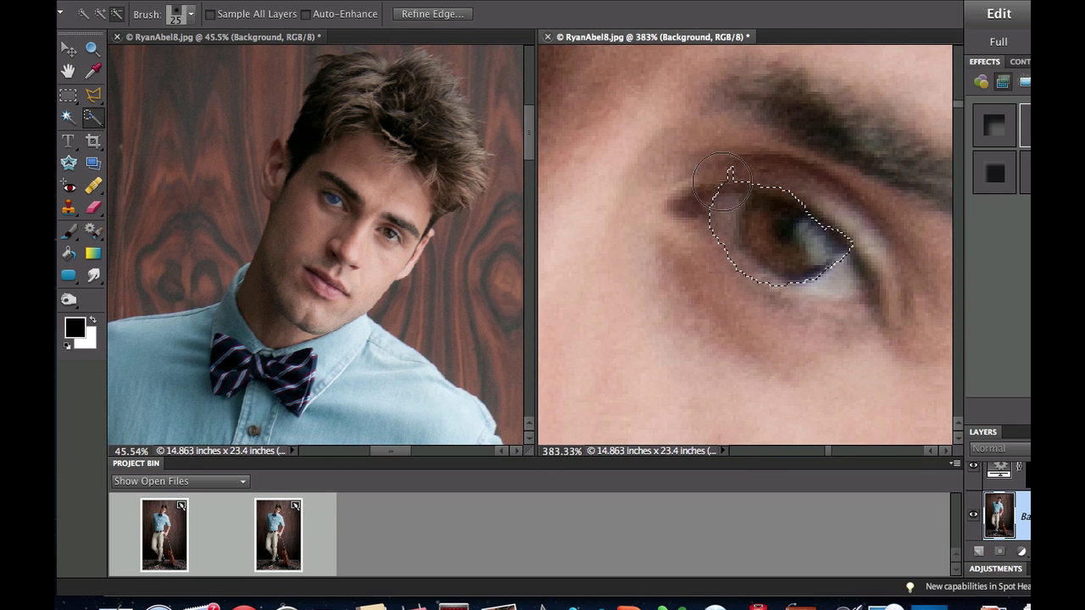
{"action": "left_click_drag", "start_coordinate": [718, 174], "coordinate": [702, 210]}
{"action": "left_click", "coordinate": [707, 206]}
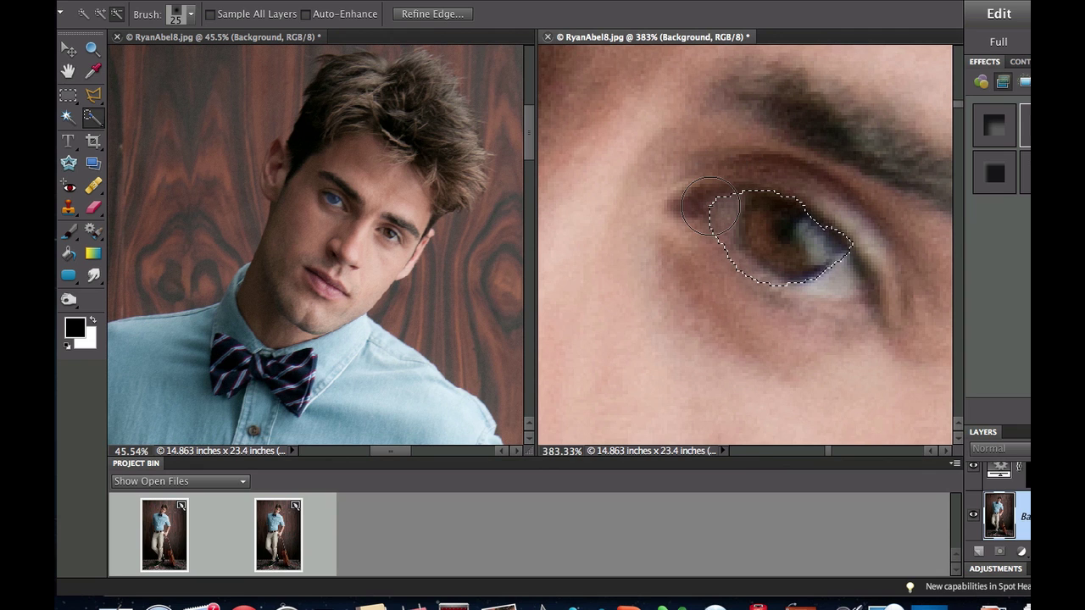
Trim the left, lower and right edges so only the iris remains selected
{"action": "left_click", "coordinate": [708, 242]}
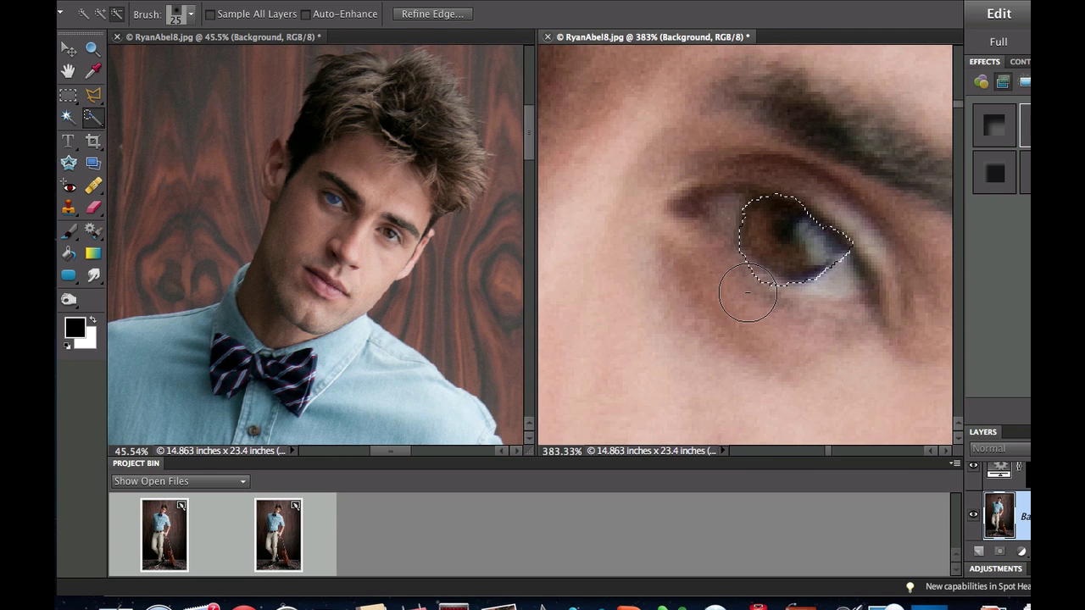
{"action": "left_click", "coordinate": [749, 301]}
{"action": "left_click", "coordinate": [768, 306]}
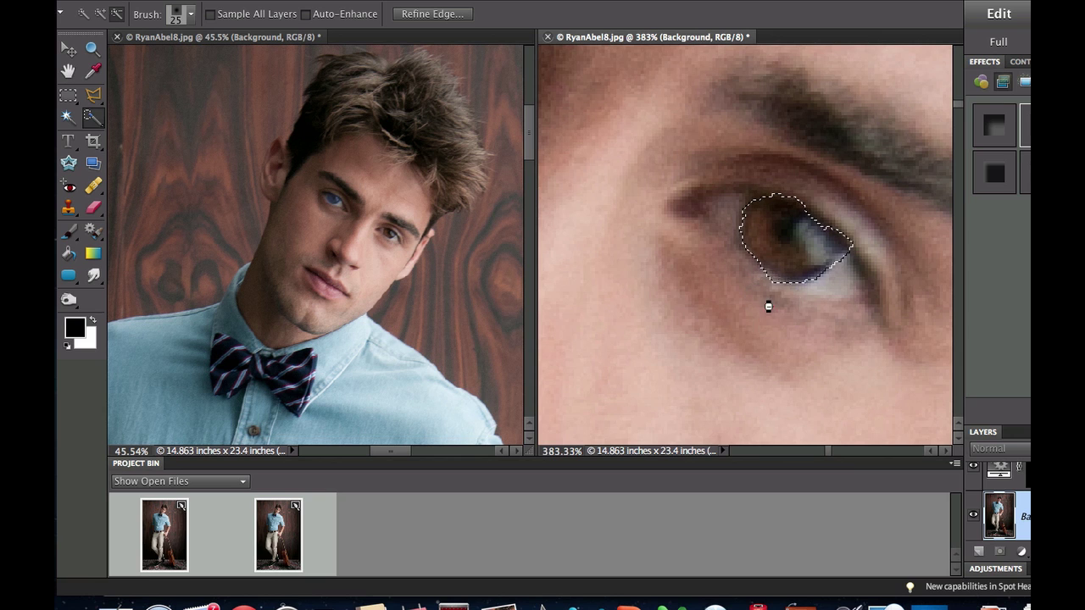
{"action": "left_click", "coordinate": [886, 271]}
{"action": "left_click", "coordinate": [868, 240]}
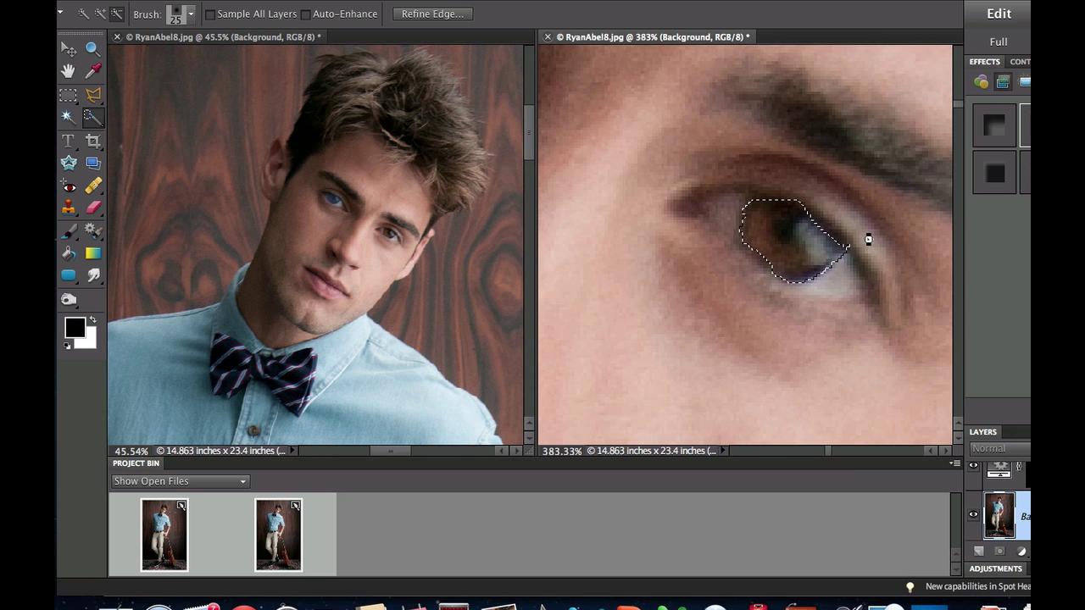
{"action": "left_click", "coordinate": [864, 250]}
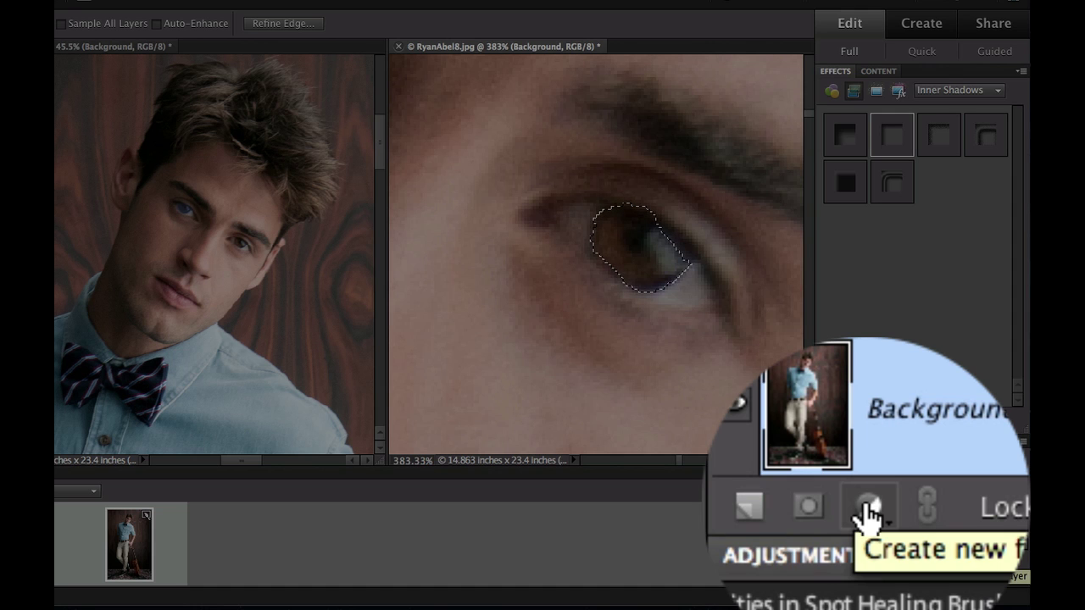
Add a colorized Hue/Saturation layer at Hue 227, Saturation 25, Lightness +14 to turn the second iris blue
{"action": "left_click", "coordinate": [868, 508]}
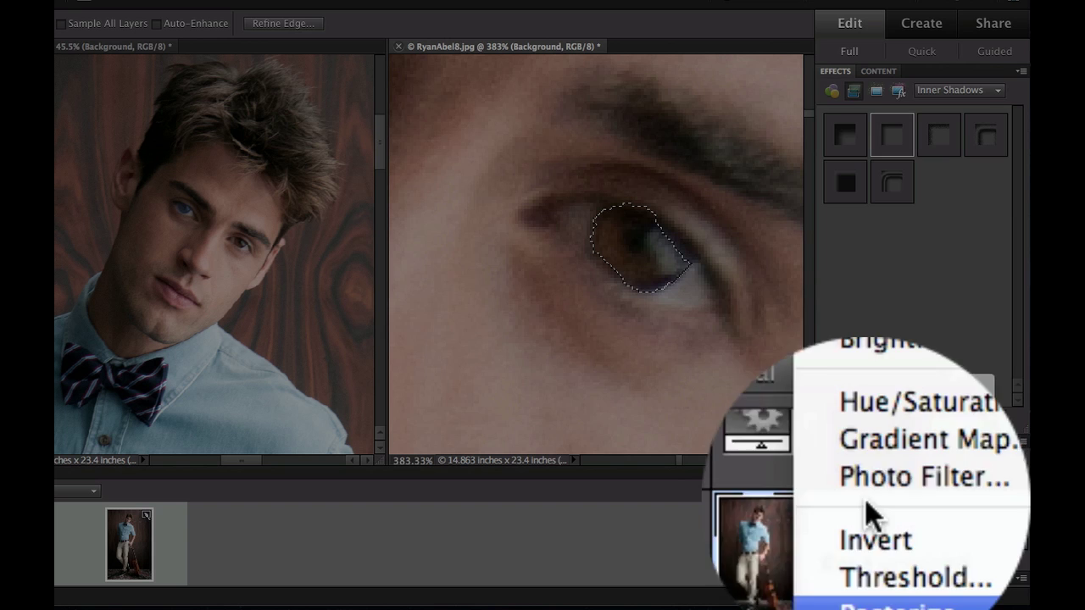
{"action": "left_click", "coordinate": [899, 474]}
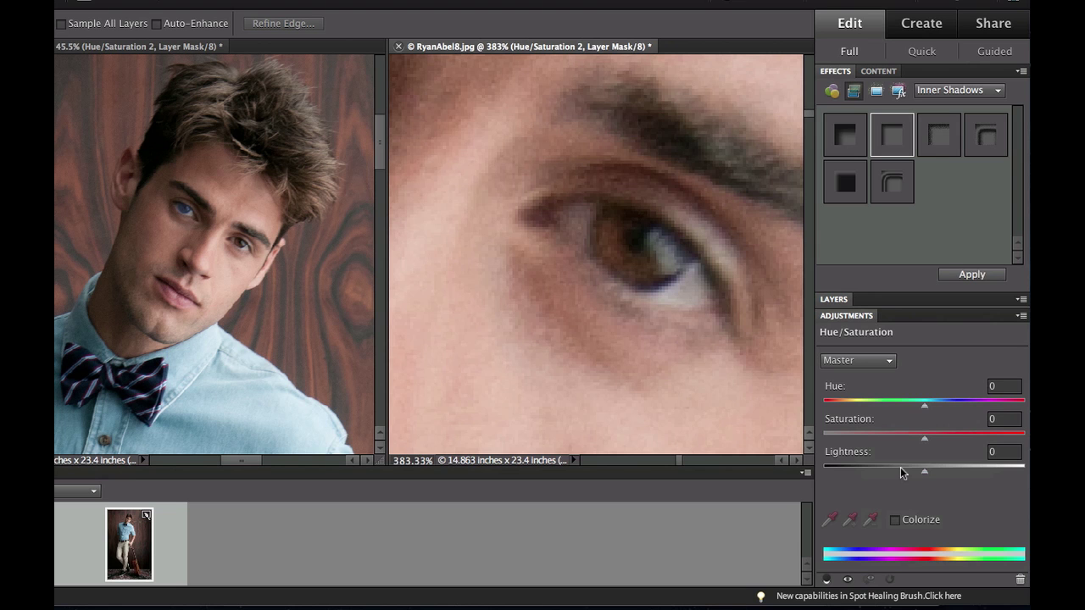
{"action": "left_click", "coordinate": [896, 520]}
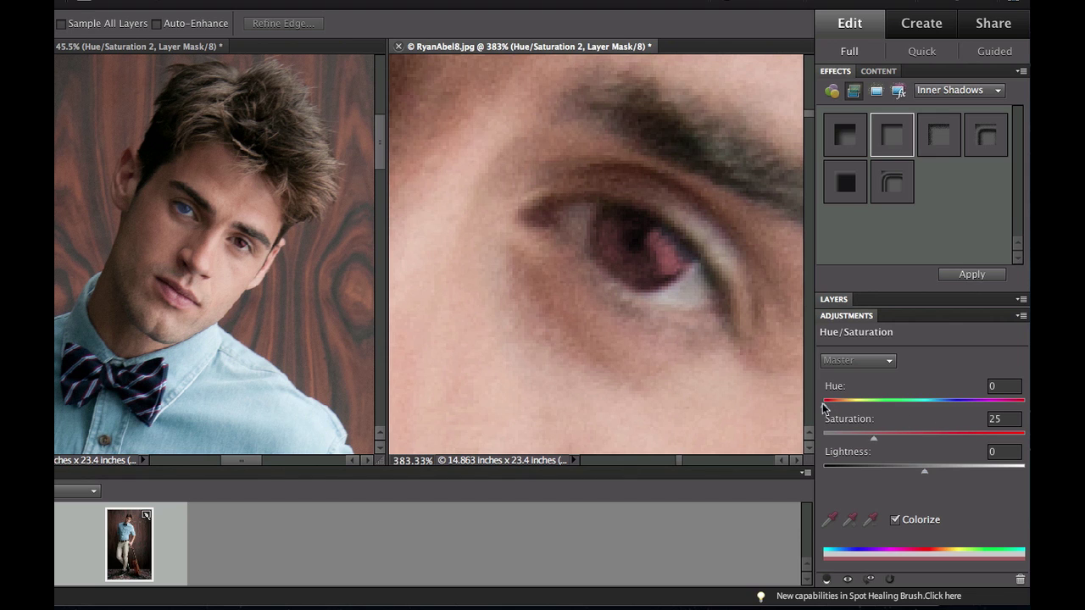
{"action": "left_click_drag", "start_coordinate": [825, 405], "coordinate": [954, 407]}
{"action": "left_click_drag", "start_coordinate": [925, 472], "coordinate": [937, 472]}
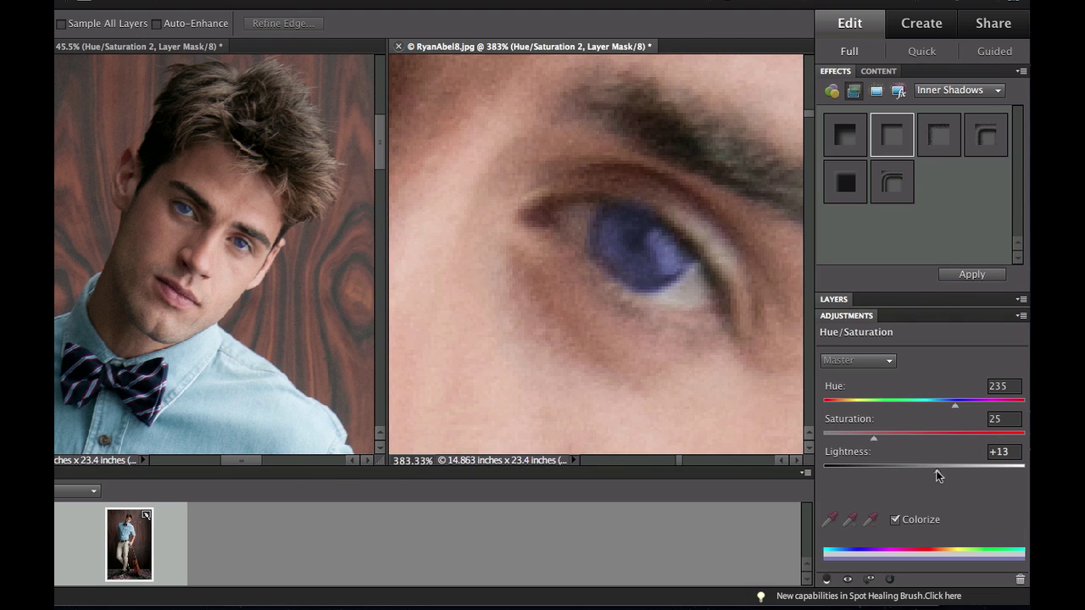
{"action": "left_click_drag", "start_coordinate": [938, 472], "coordinate": [938, 472]}
{"action": "left_click_drag", "start_coordinate": [955, 409], "coordinate": [950, 410]}
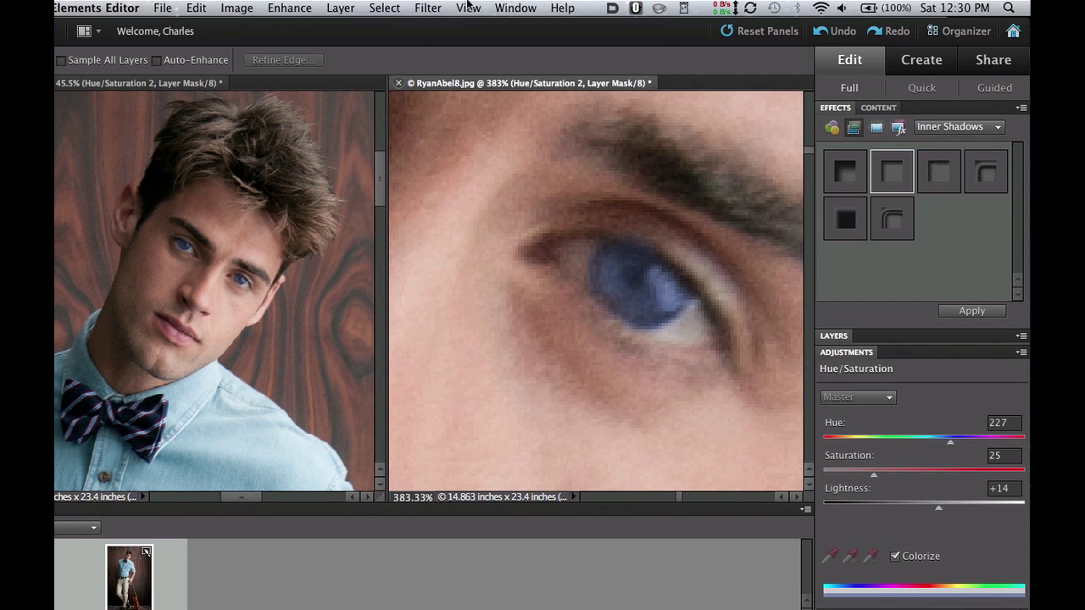
{"action": "left_click", "coordinate": [467, 7]}
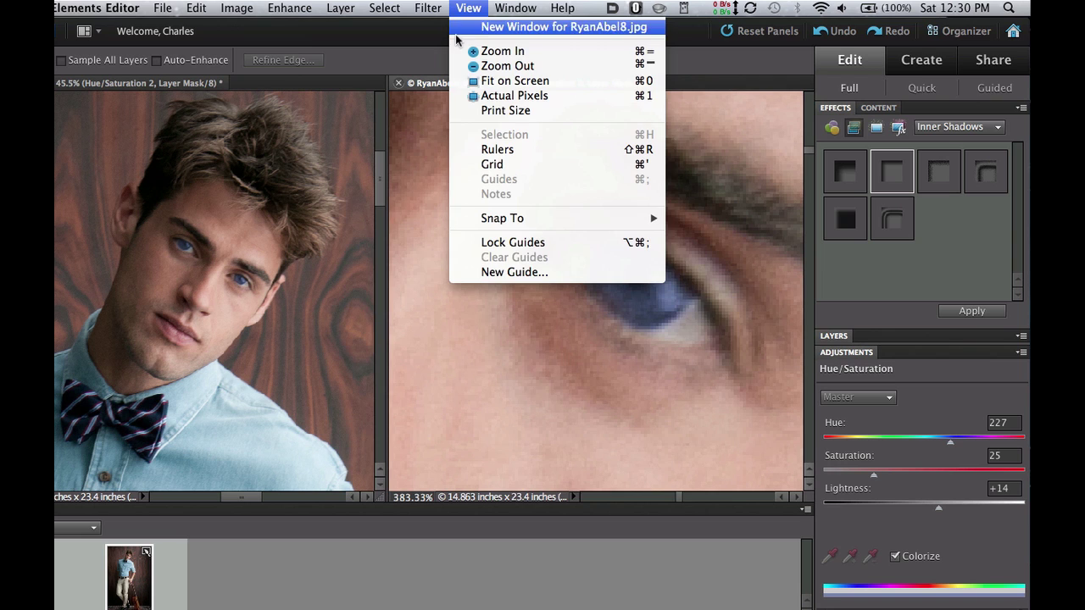
{"action": "left_click", "coordinate": [305, 41]}
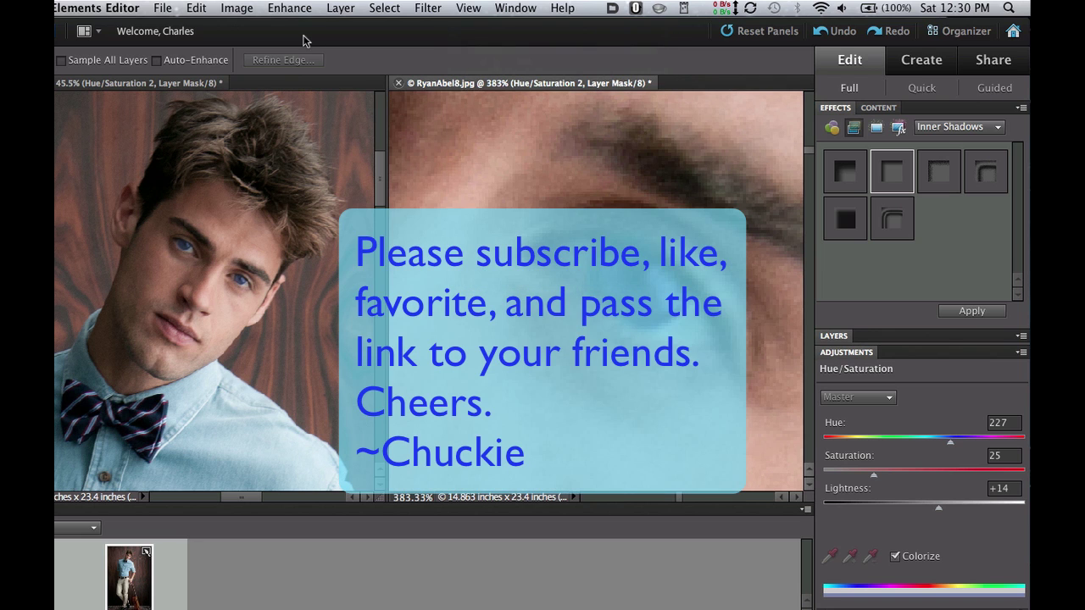